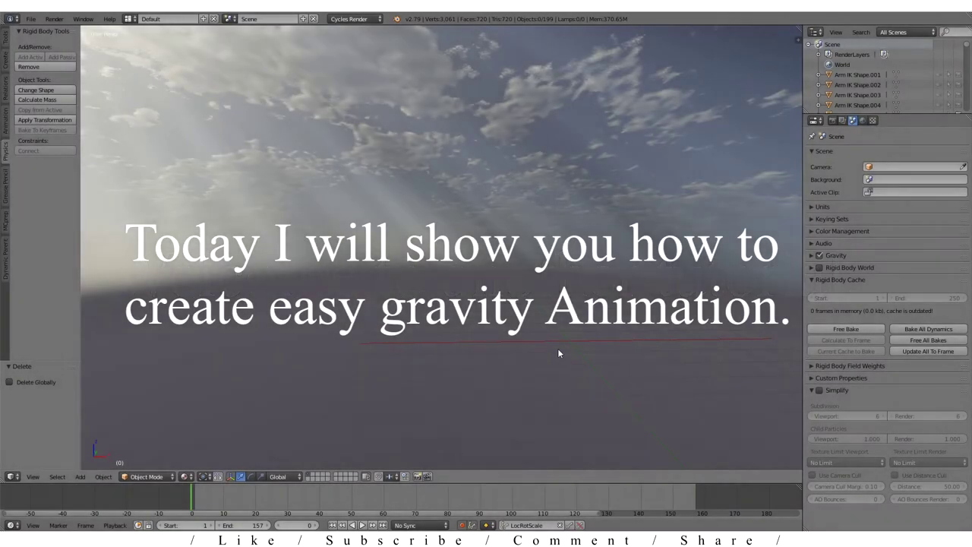
- Snap the 3D cursor to the world origin with Shift+S > Cursor to Center
key(shift+s)
click(557, 349)
key(shift+f)
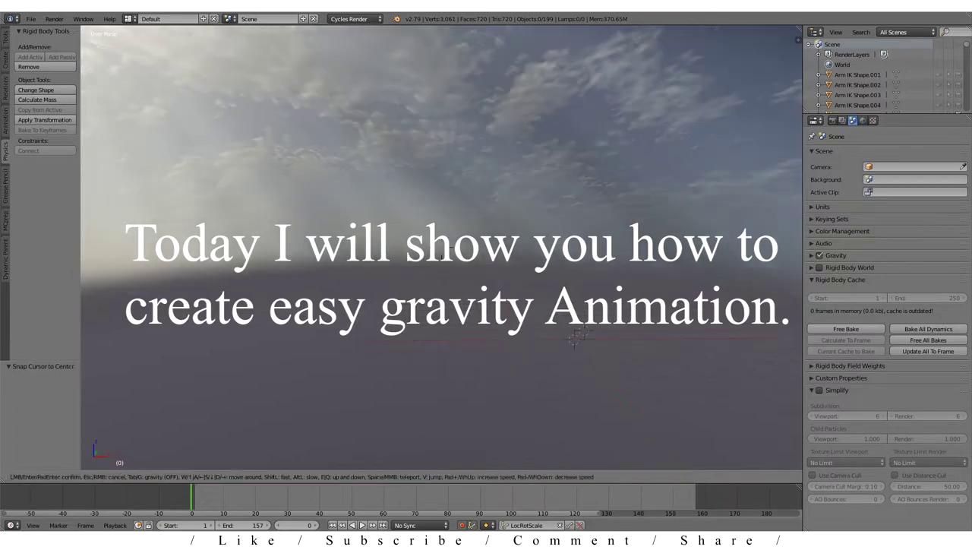
click(521, 256)
- Add a mesh plane and scale it up twice into a wide ground floor
key(shift+a)
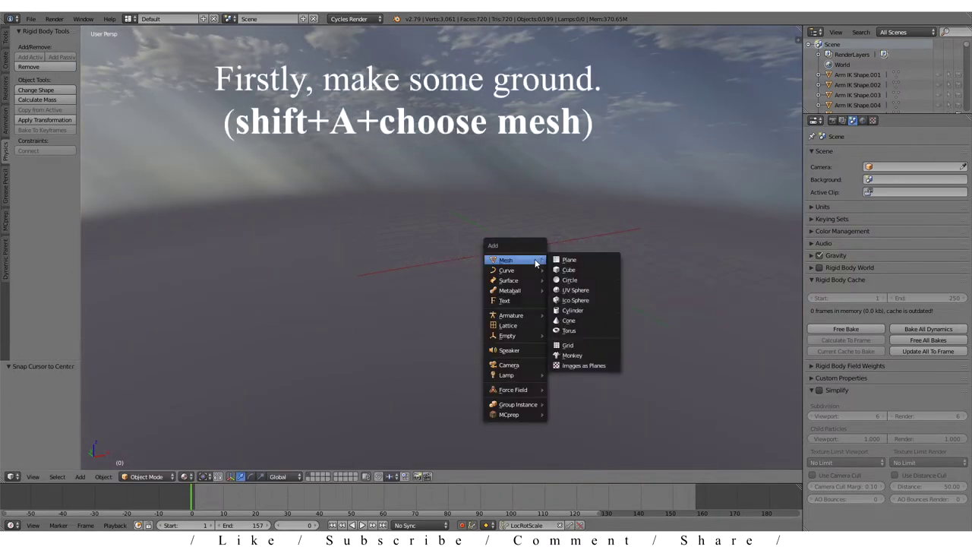
click(577, 262)
key(s)
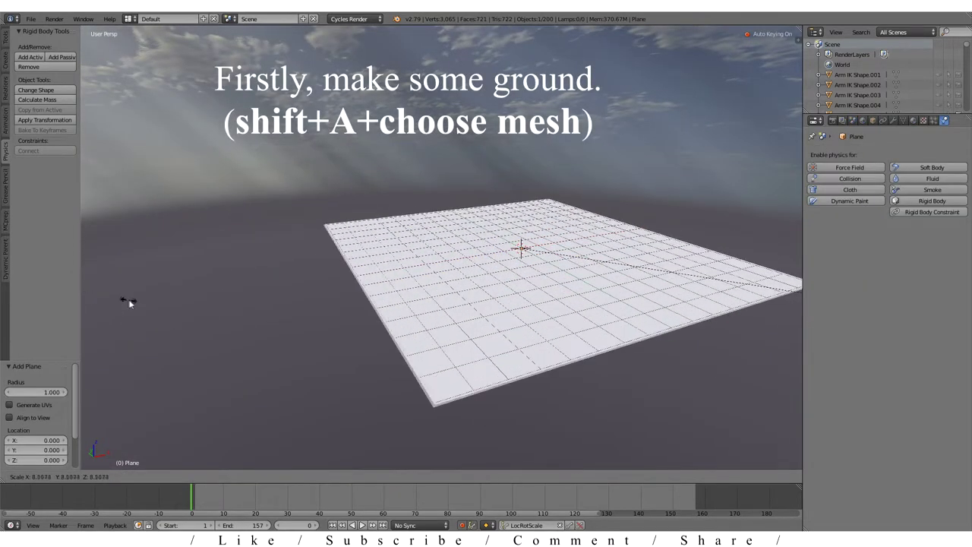
click(144, 306)
middle_drag(415, 326, 501, 268)
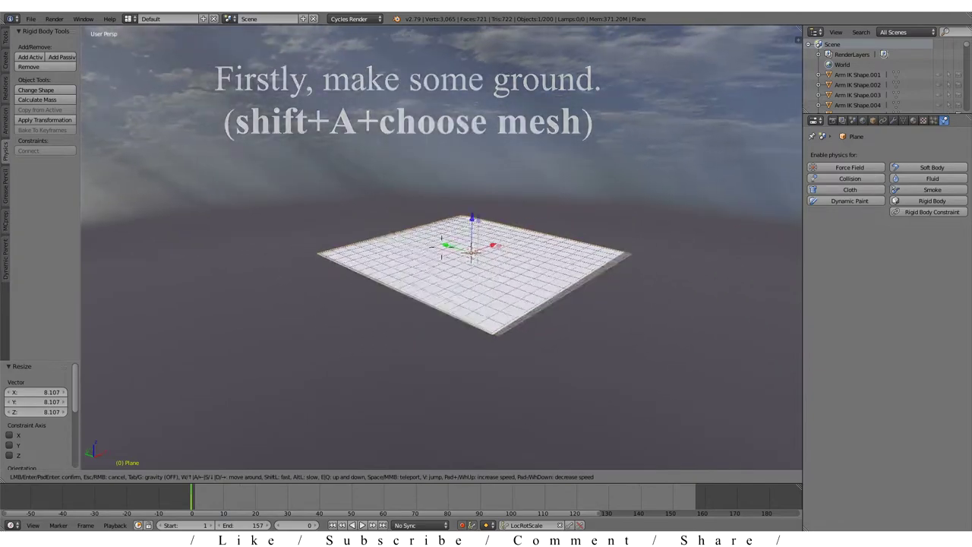
key(s)
click(516, 273)
key(shift+f)
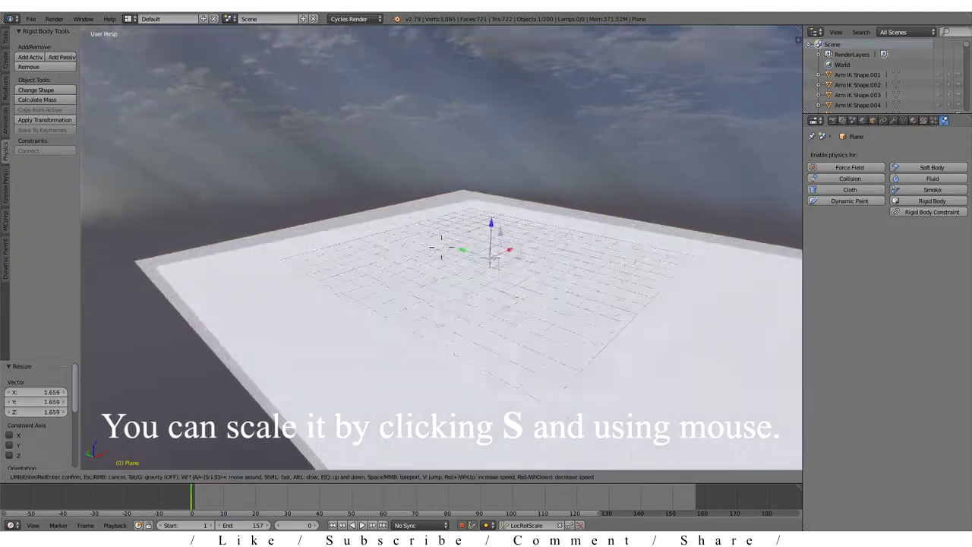
click(442, 249)
click(31, 18)
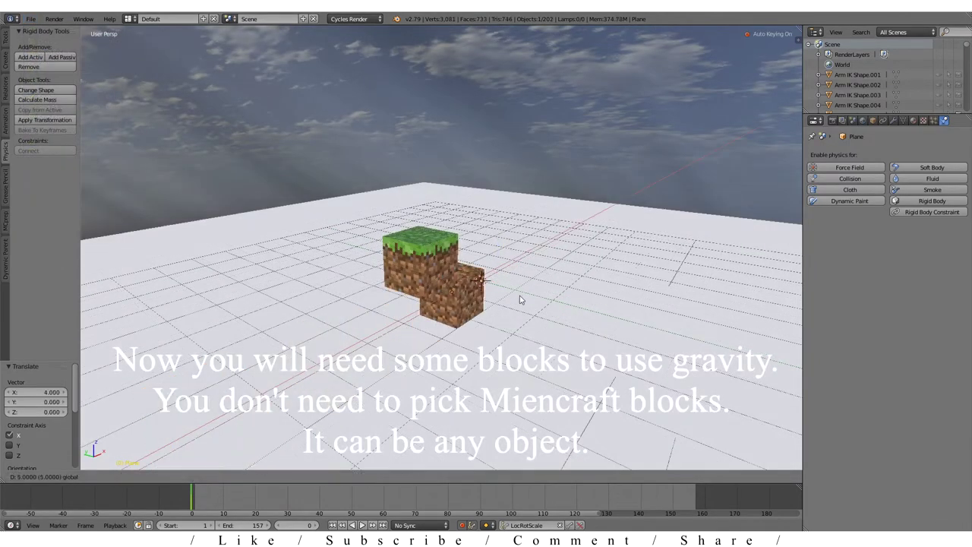
- Duplicate dirt blocks with Shift+D and stack them step by step into a mountain
key(shift+f)
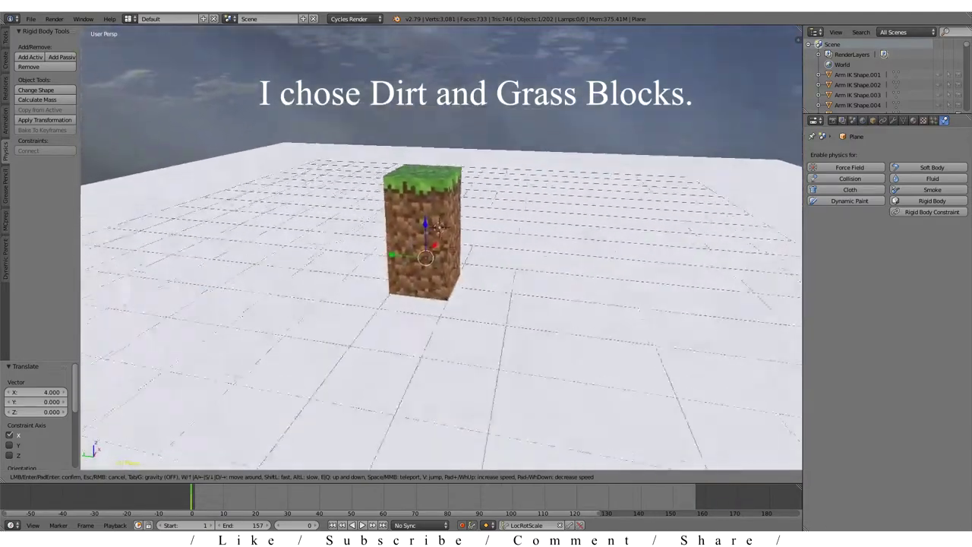
click(443, 251)
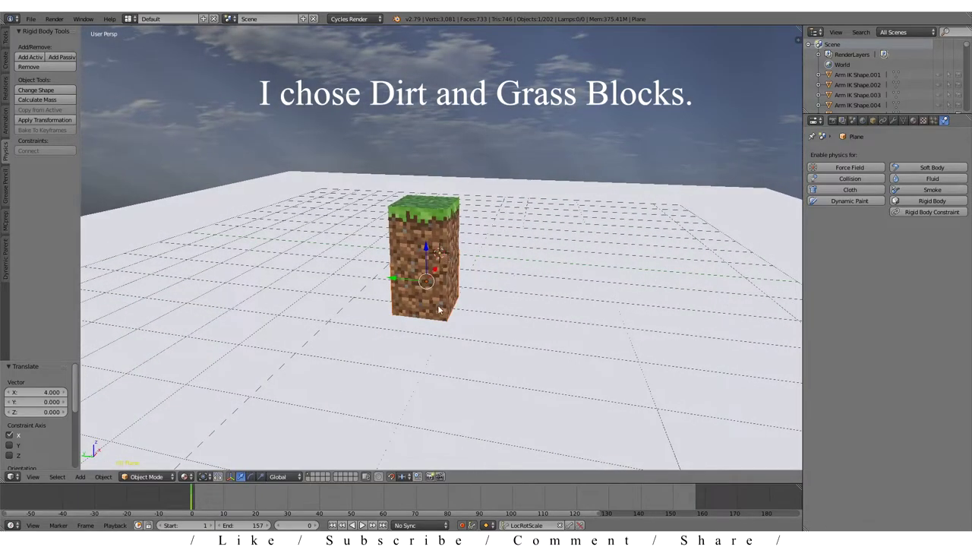
click(474, 301)
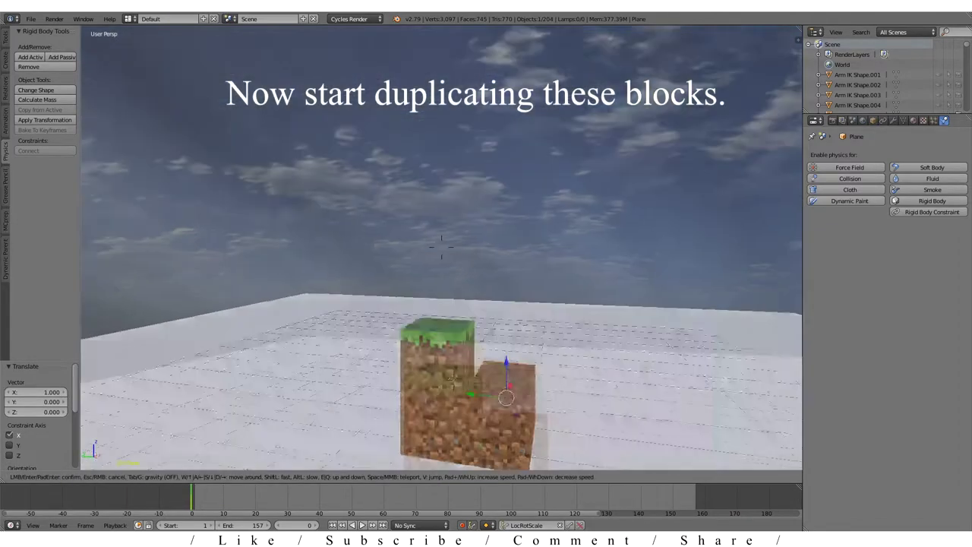
middle_drag(500, 260, 511, 216)
key(shift+d)
click(510, 217)
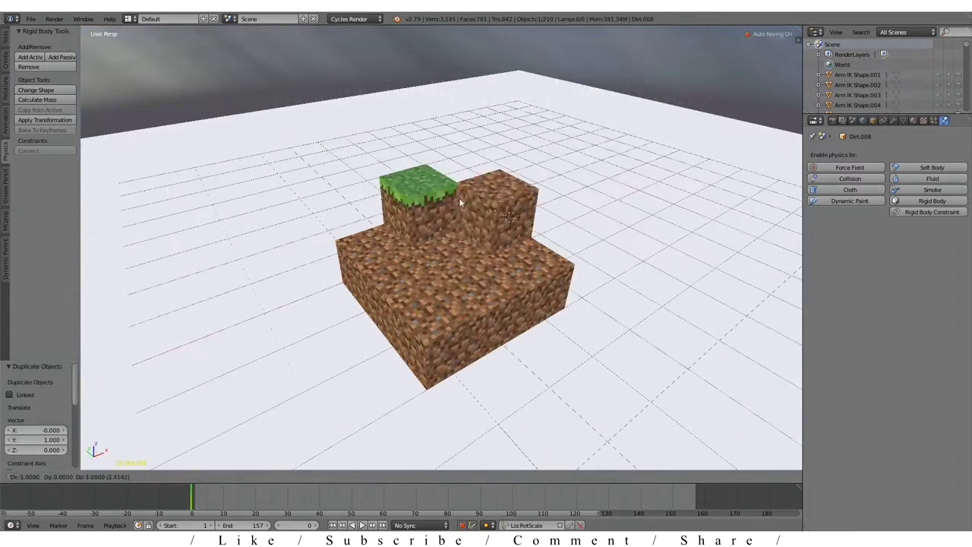
key(shift+d)
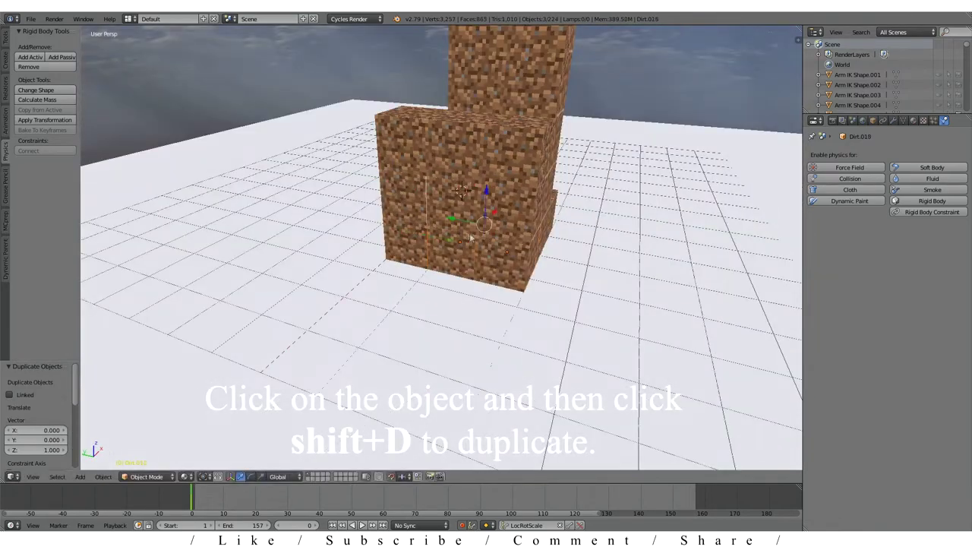
middle_drag(500, 247, 458, 196)
key(shift+d)
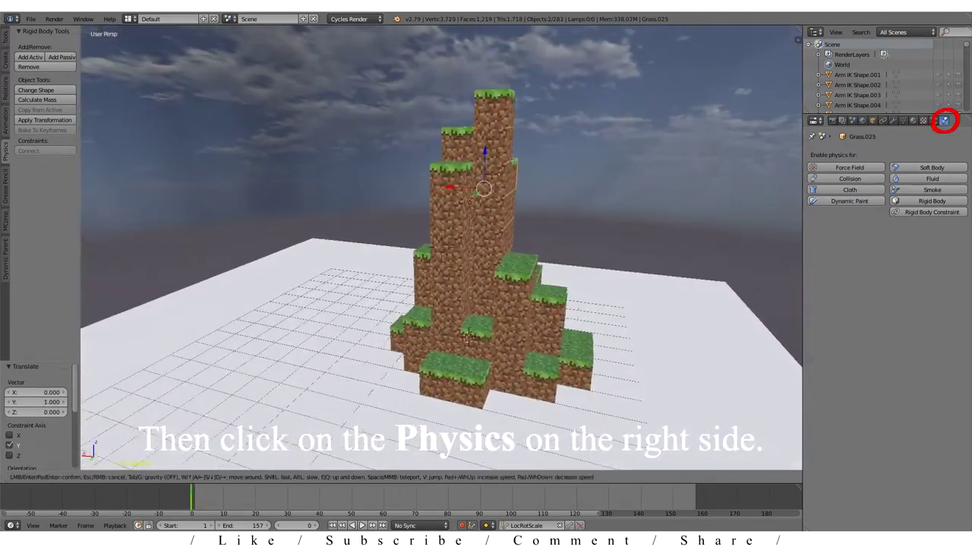
- Add Rigid Body physics to the top grass block and enable its deactivation settings
click(447, 271)
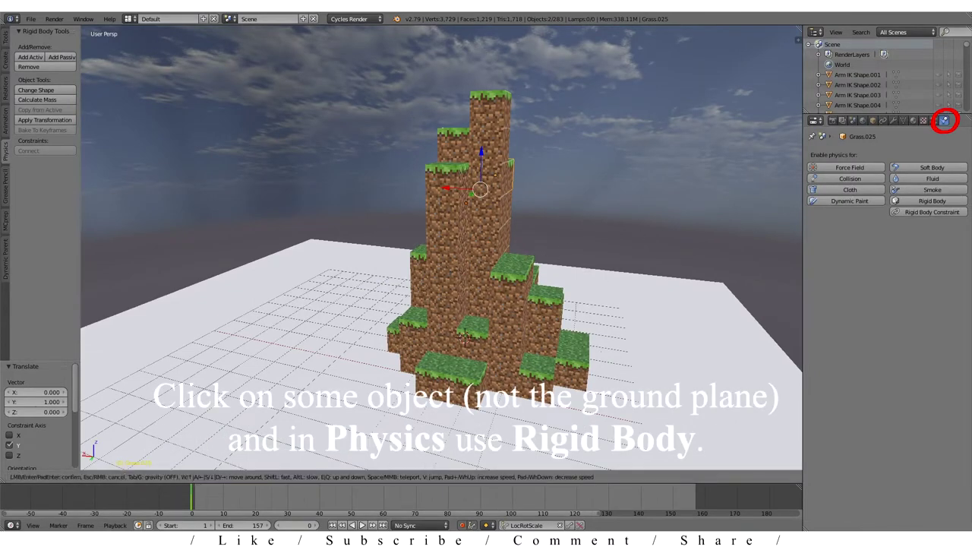
middle_drag(532, 253, 512, 165)
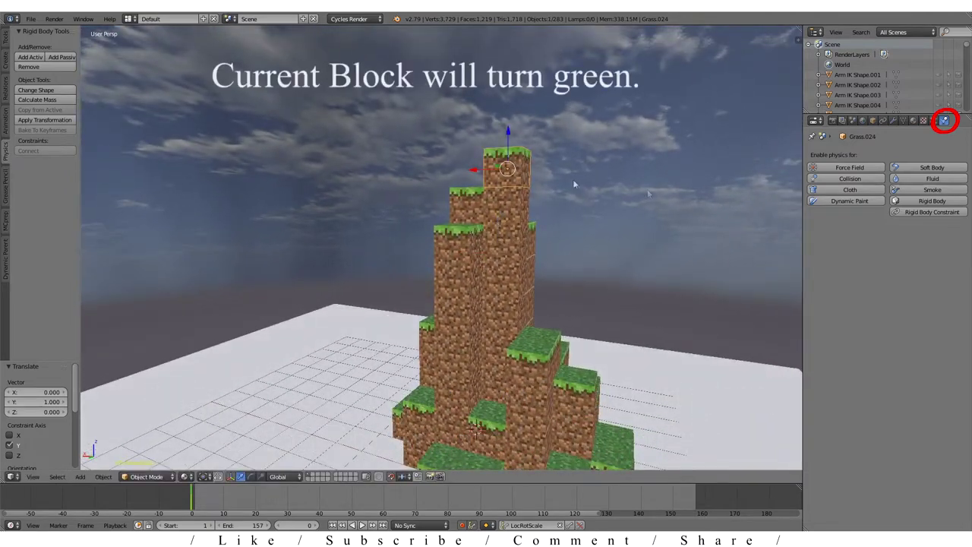
click(925, 201)
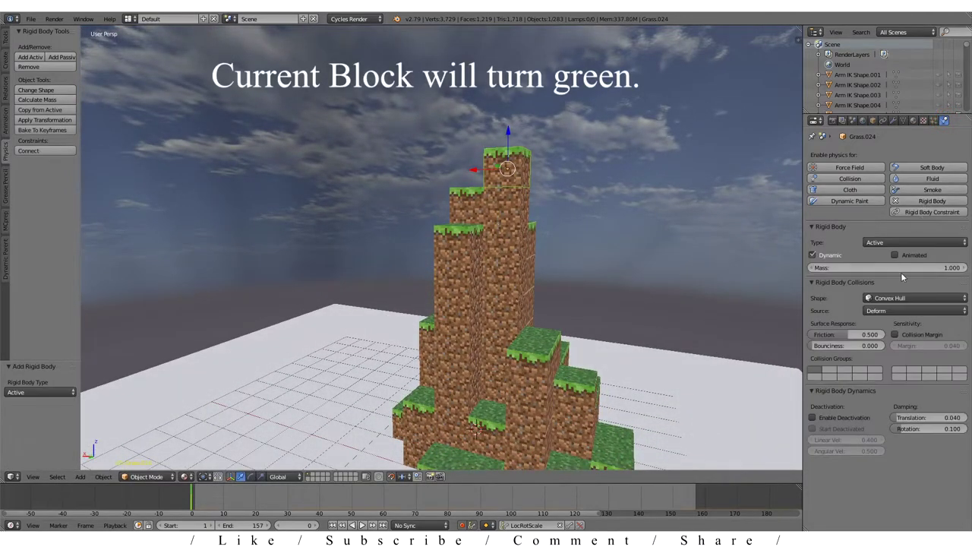
click(813, 418)
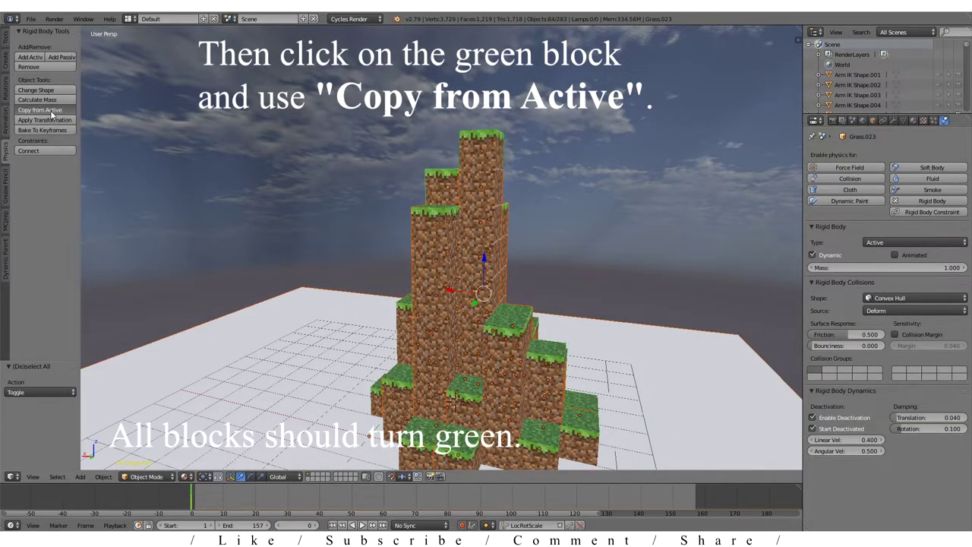
key(shift+f)
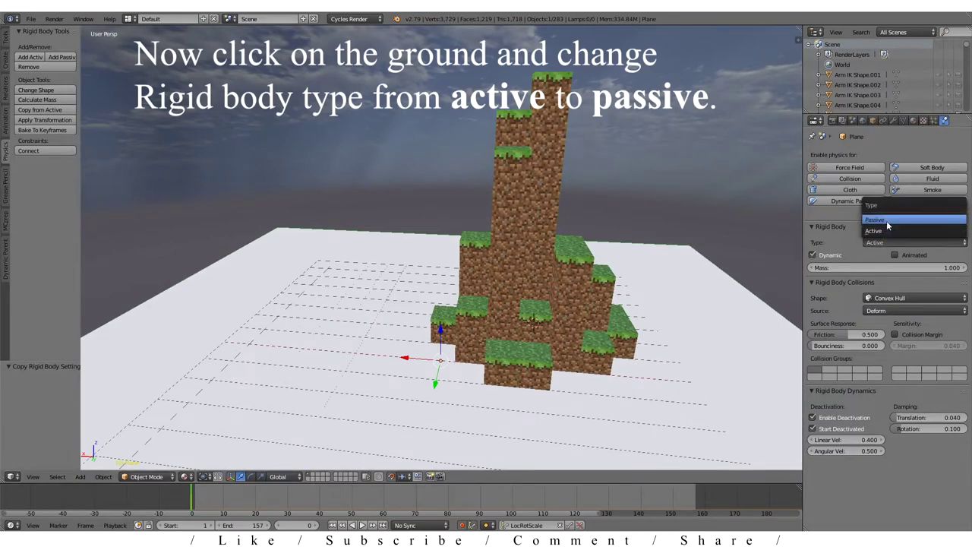
- Select the ground plane and switch its rigid body Type to Passive
click(887, 222)
right_click(515, 253)
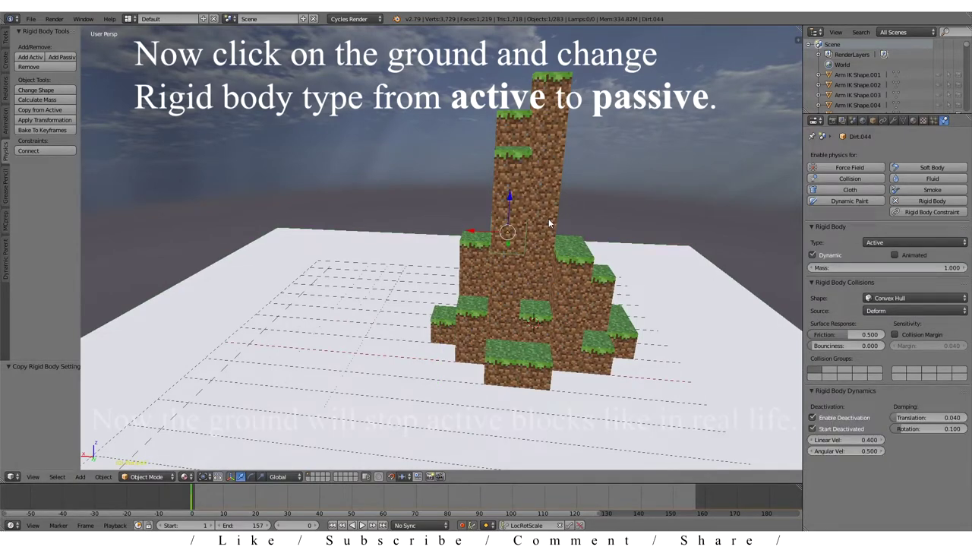
right_click(365, 287)
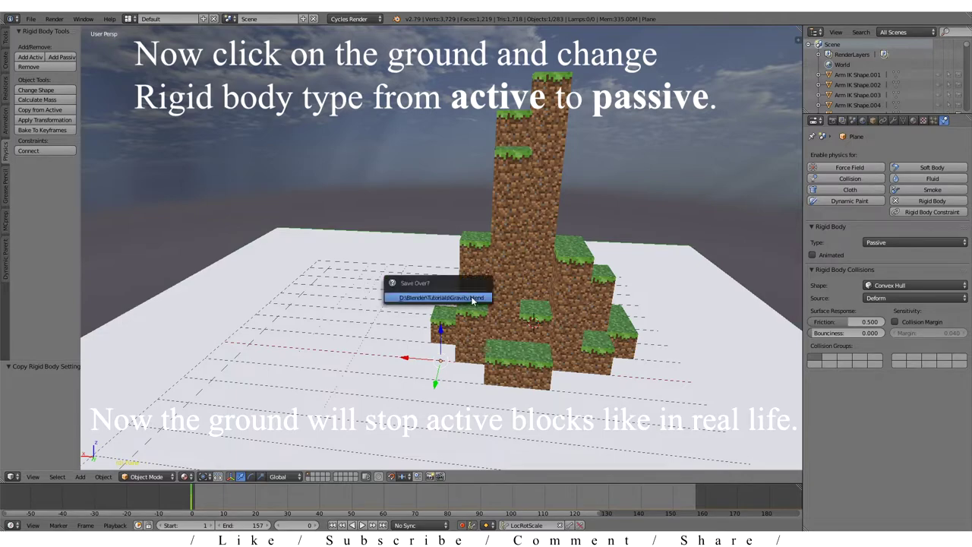
key(shift+f)
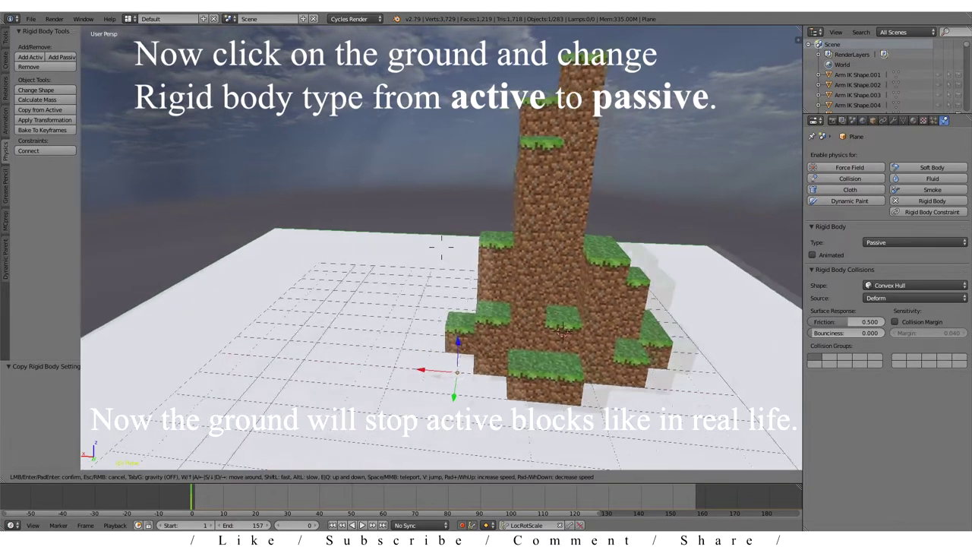
- Add an icosphere, raise it 2 units on Z, and slide it along Y
key(s)
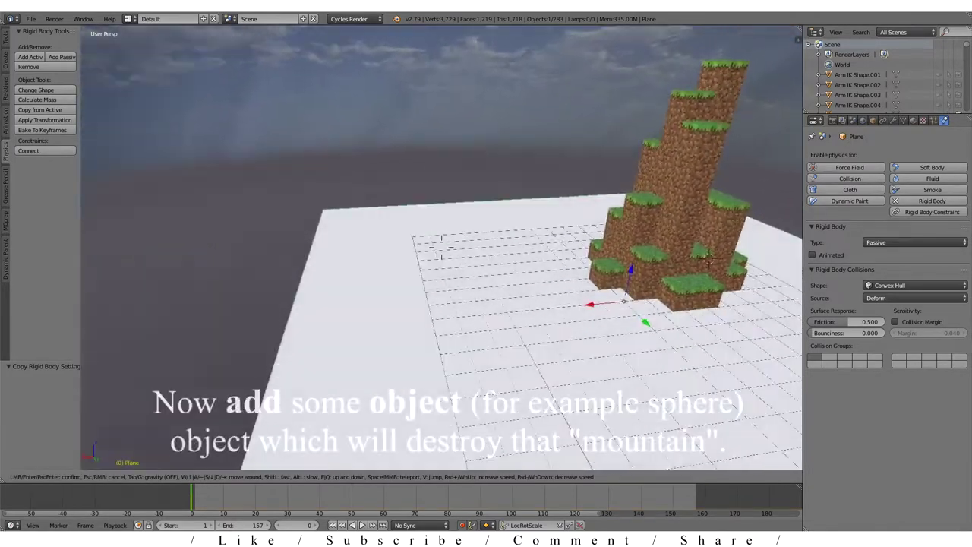
key(Return)
key(shift+a)
click(459, 326)
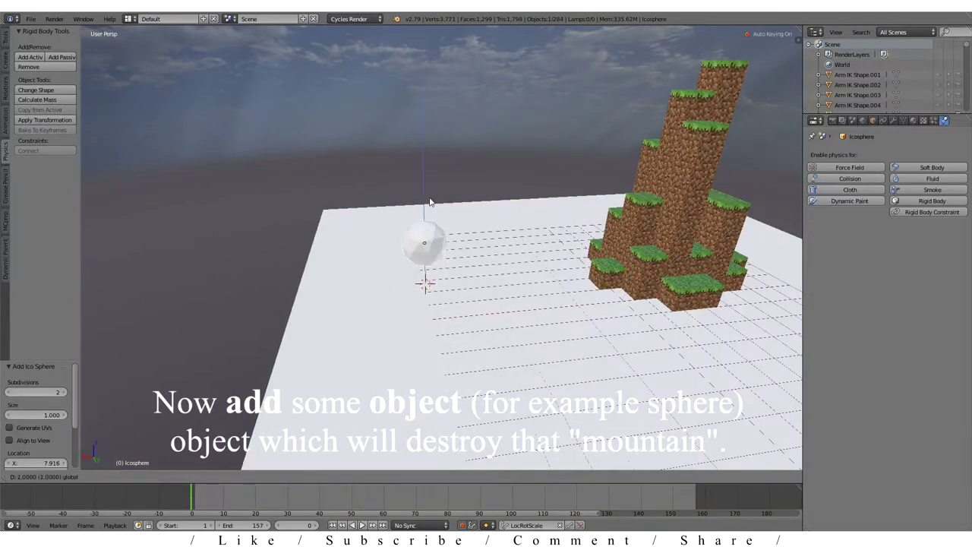
key(g)
key(z)
key(2)
key(Return)
middle_drag(430, 202, 537, 273)
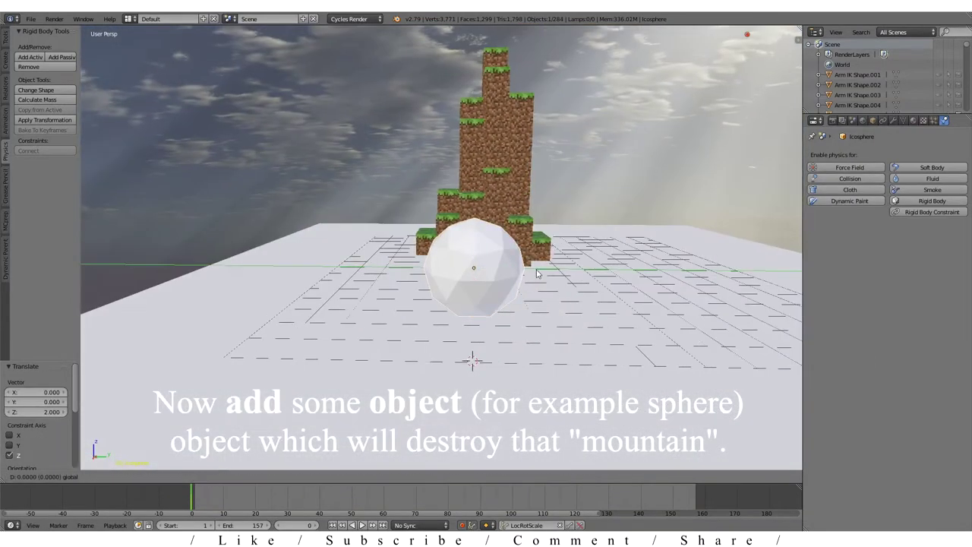
drag(511, 272, 541, 274)
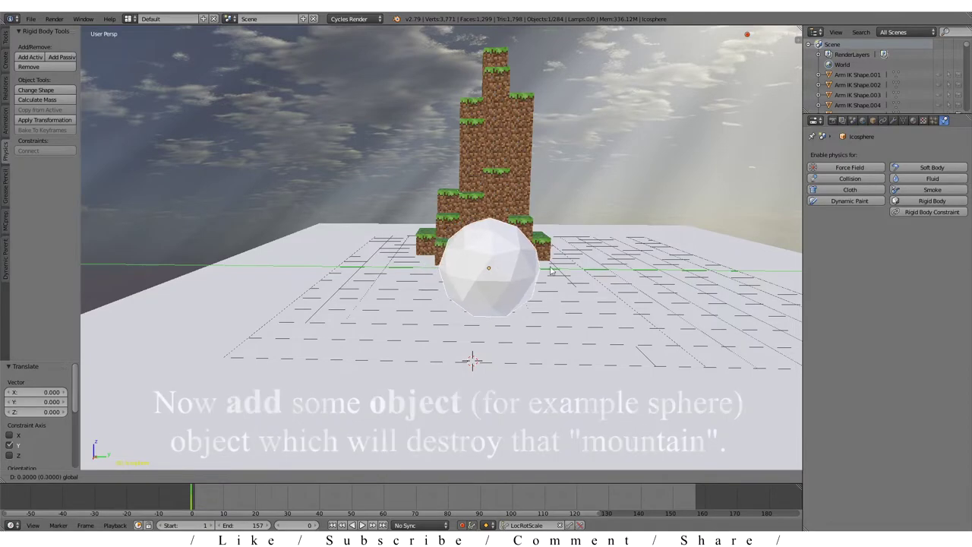
- Shrink the sphere to 0.9 and move the timeline to frame 40
key(shift+f)
key(w)
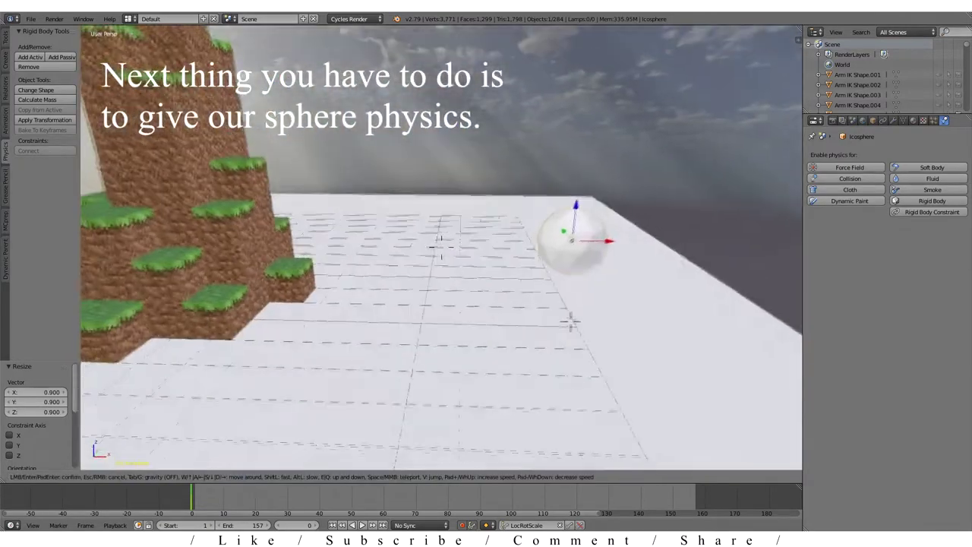
key(Return)
click(319, 503)
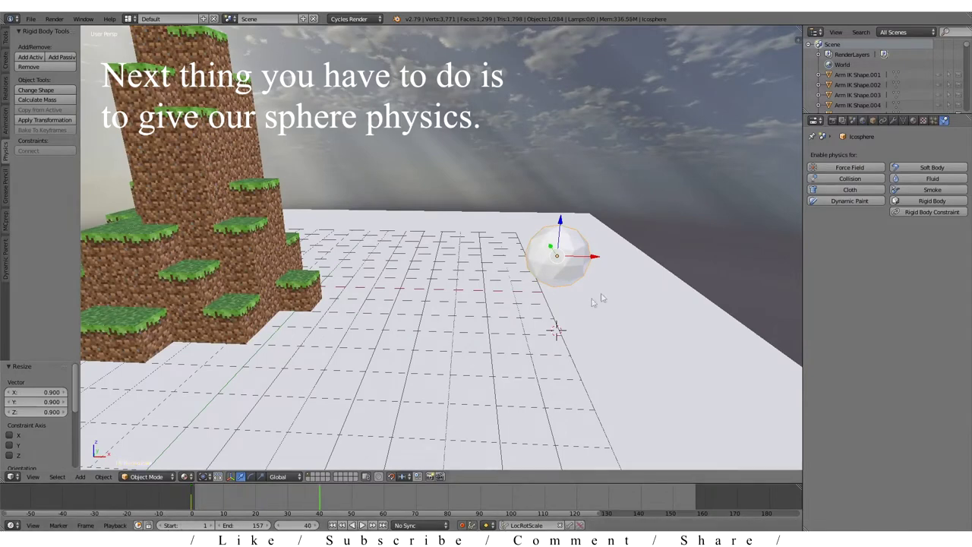
- Make the icosphere a Passive, Animated rigid body and slide it one unit along X
click(905, 202)
click(223, 505)
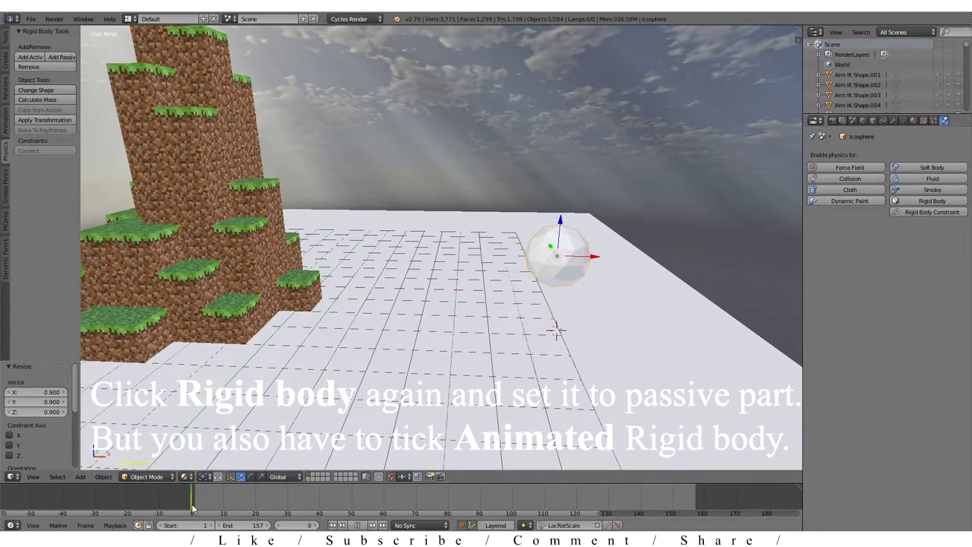
click(922, 202)
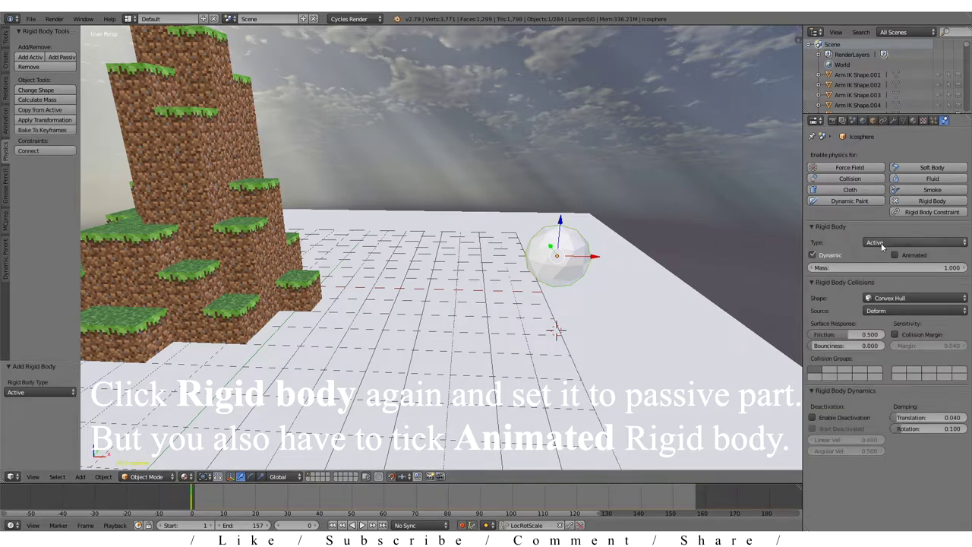
click(892, 220)
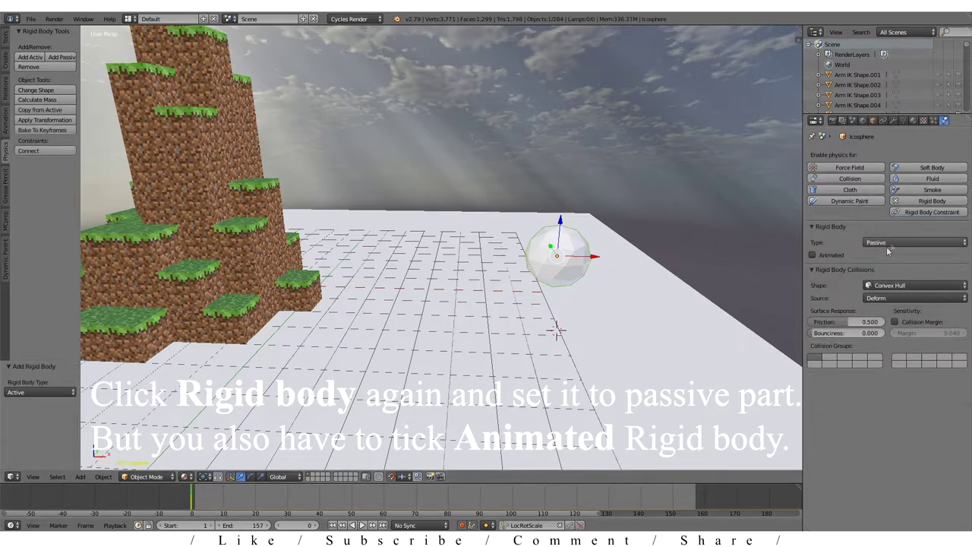
click(813, 255)
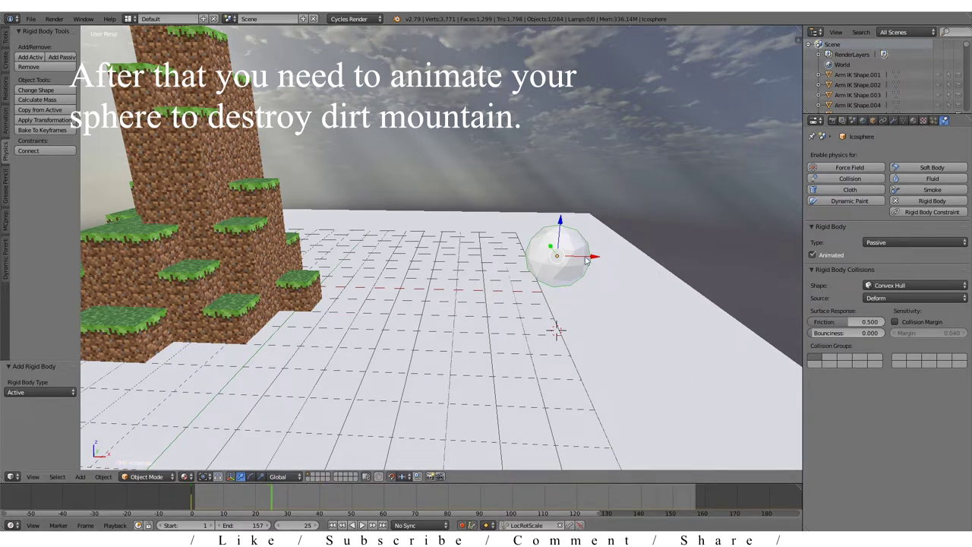
drag(593, 258, 503, 263)
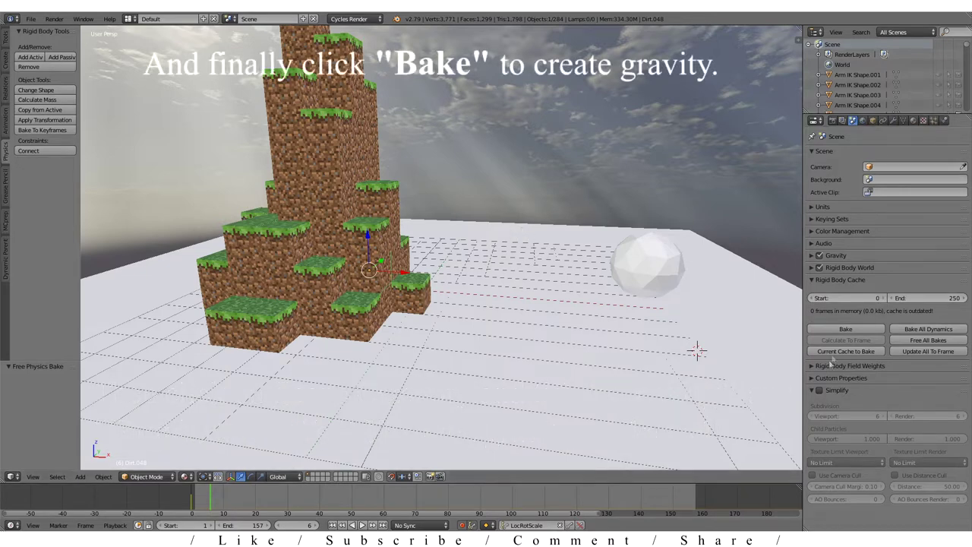
- Play back the simulation to watch the sphere scatter the blocks, then add a camera
mouse_move(223, 500)
mouse_down()
mouse_move(258, 500)
mouse_move(217, 501)
mouse_up()
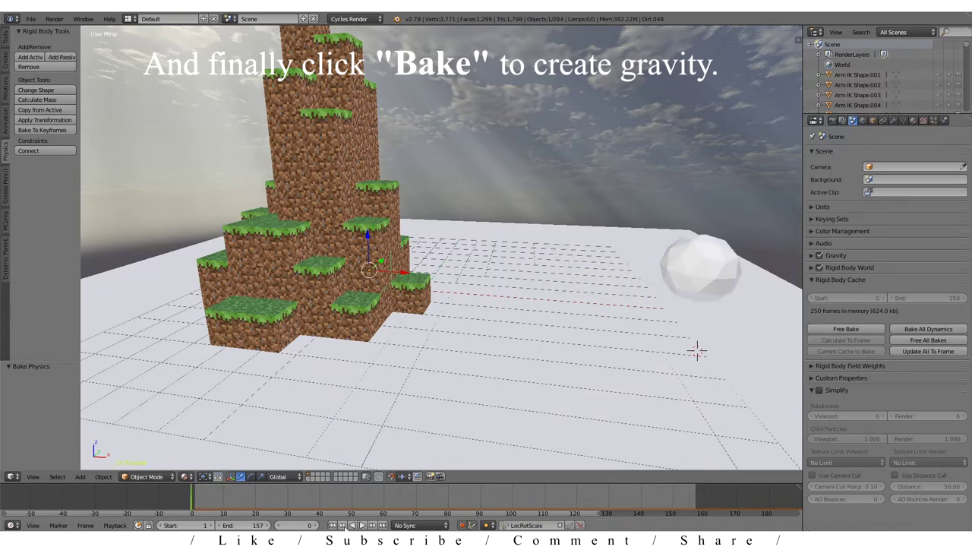
click(361, 525)
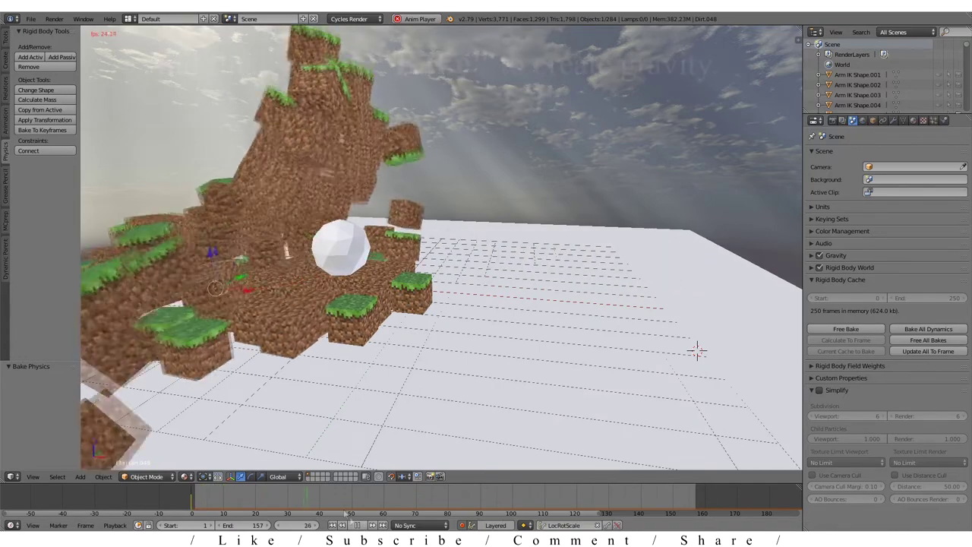
key(shift+f)
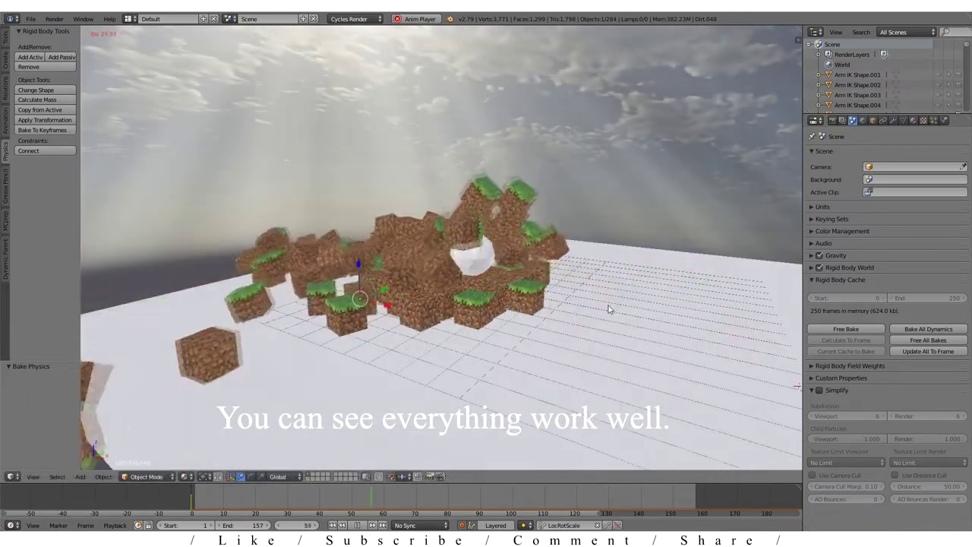
click(778, 375)
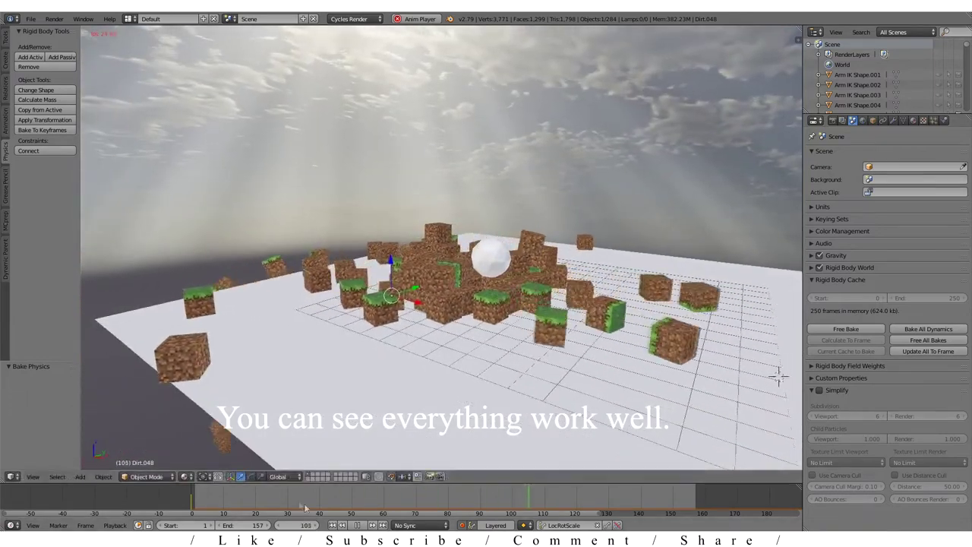
click(362, 526)
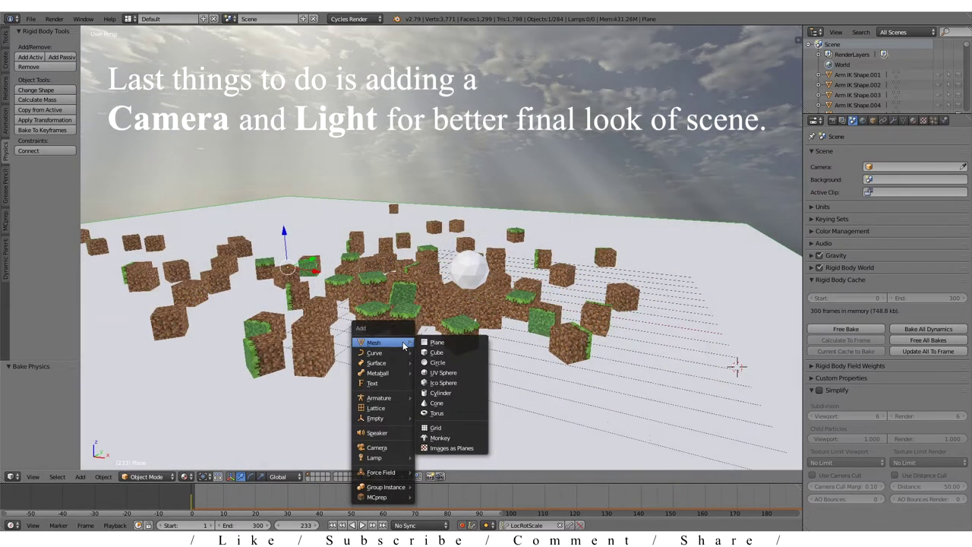
click(376, 448)
- Look through the new camera and switch to the Animation workspace
key(ctrl+KP_0)
key(shift+f)
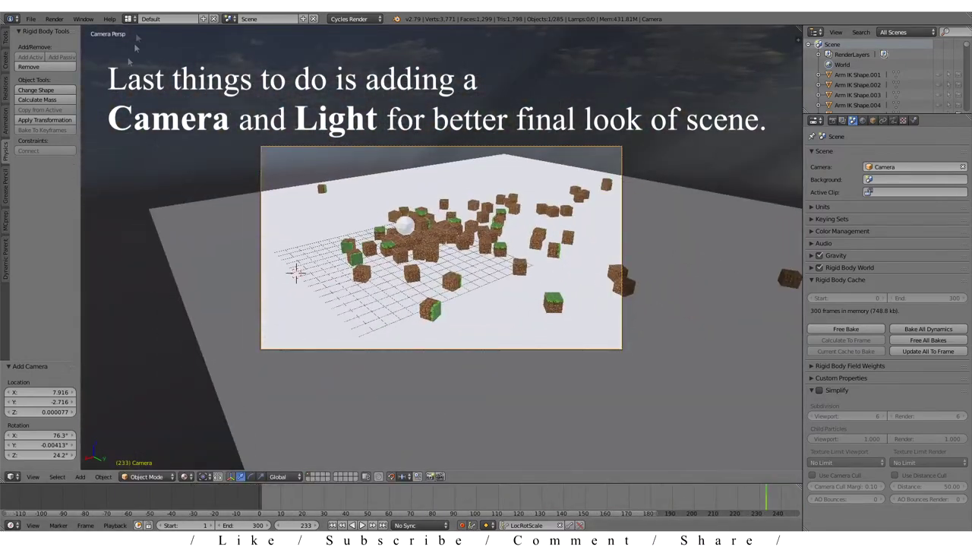
click(129, 18)
click(152, 43)
- At frame 0, delete the camera's old keys, reframe it on the mountain, and play back
drag(259, 278, 247, 281)
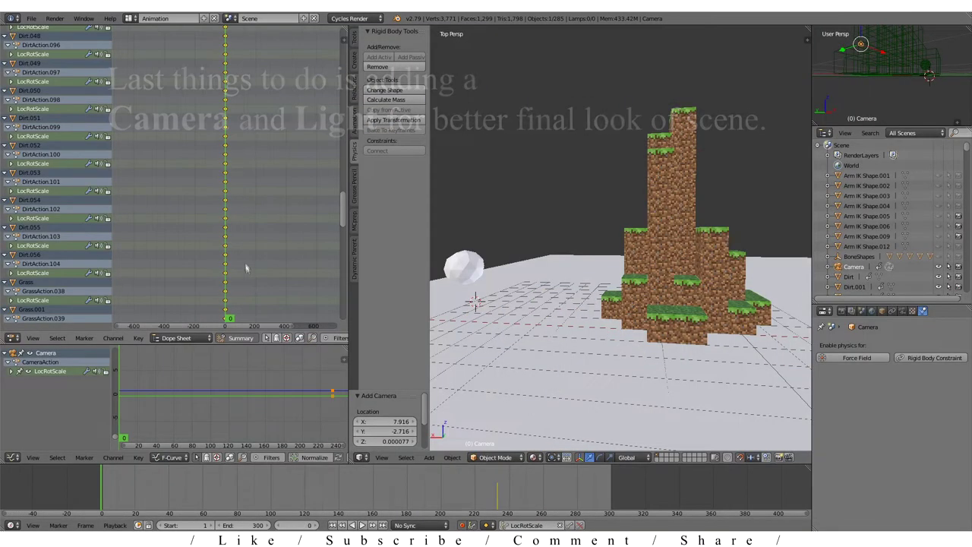
scroll(248, 281, up, 15)
key(Delete)
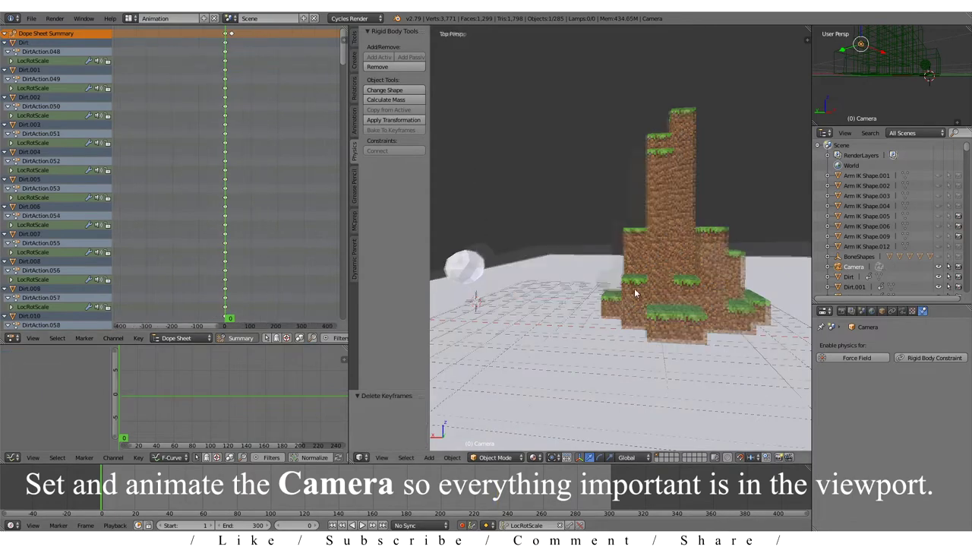
key(KP_0)
key(shift+f)
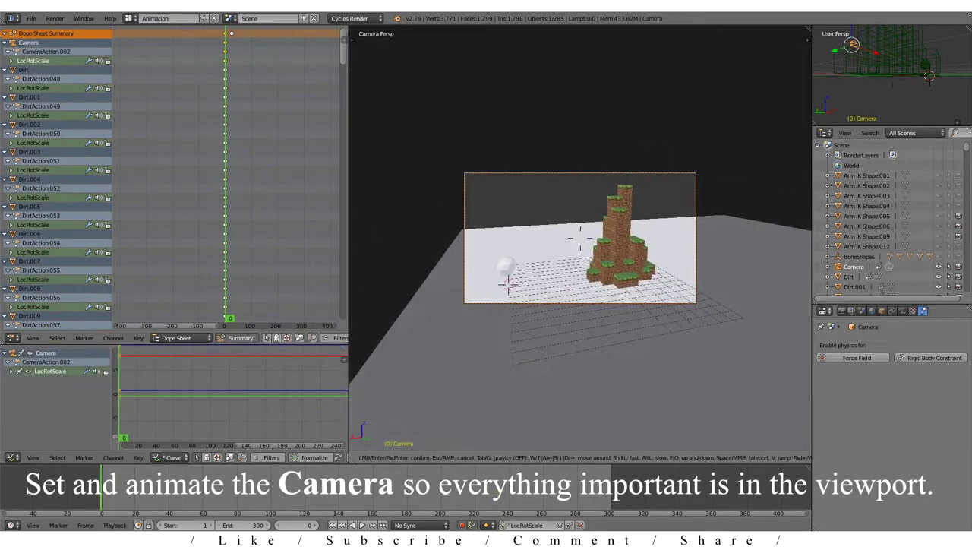
click(575, 242)
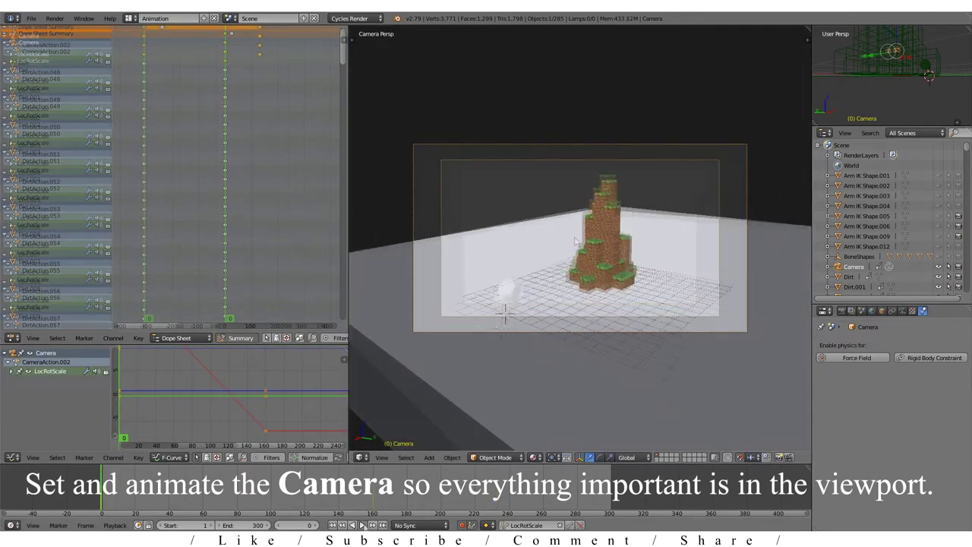
click(363, 526)
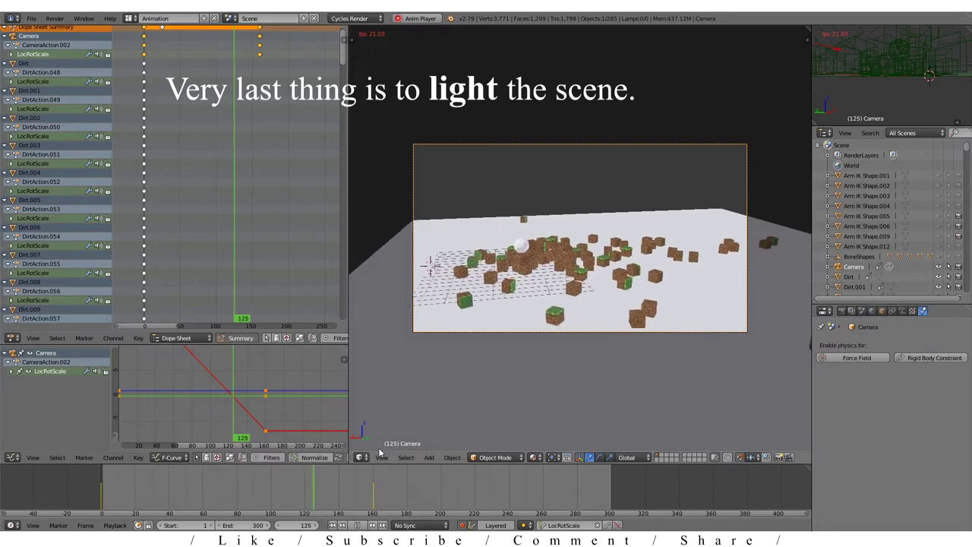
- Add a sun lamp, move it along X, and rotate it to angle down at the blocks
key(alt+a)
key(KP_0)
key(shift+a)
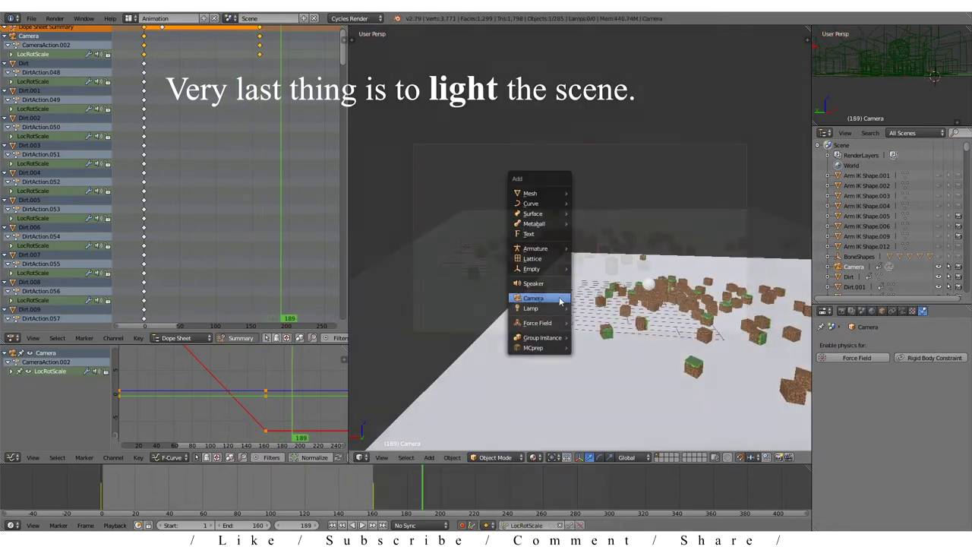
click(593, 319)
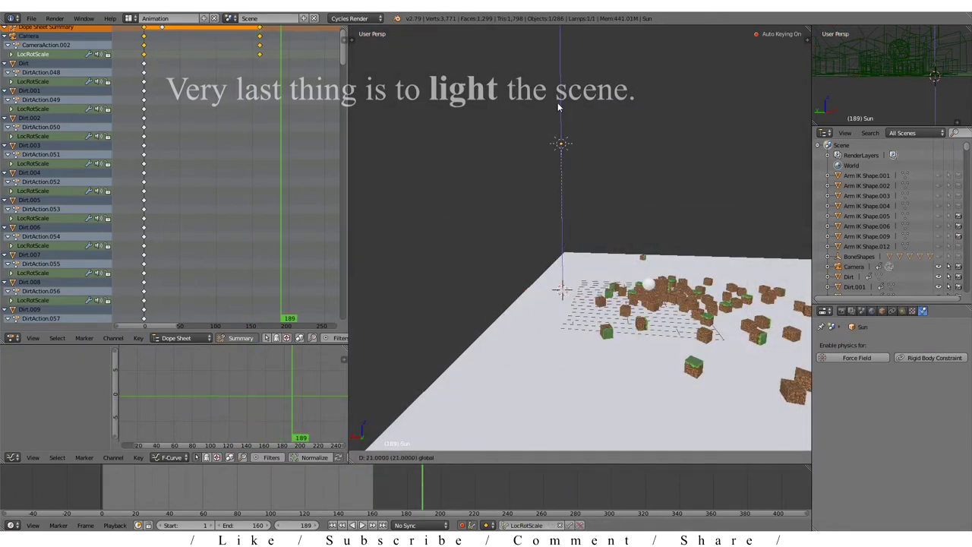
key(x)
click(466, 230)
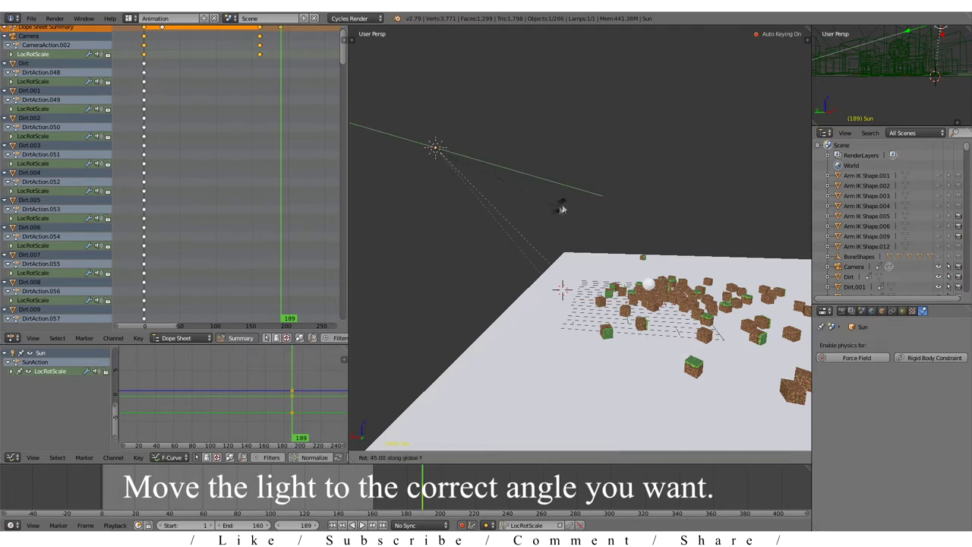
key(r)
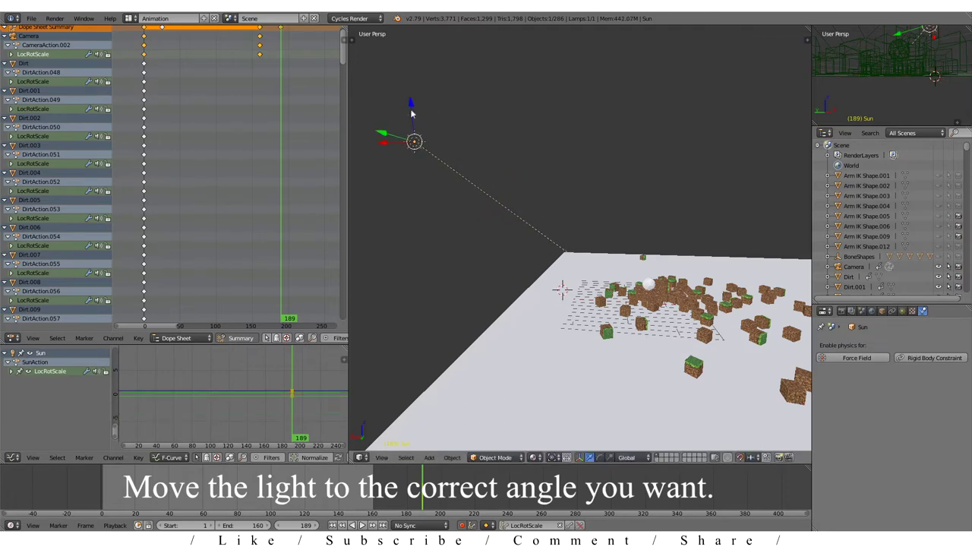
click(585, 178)
- Adjust the viewport and return to the camera view for shading
key(shift+f)
click(580, 238)
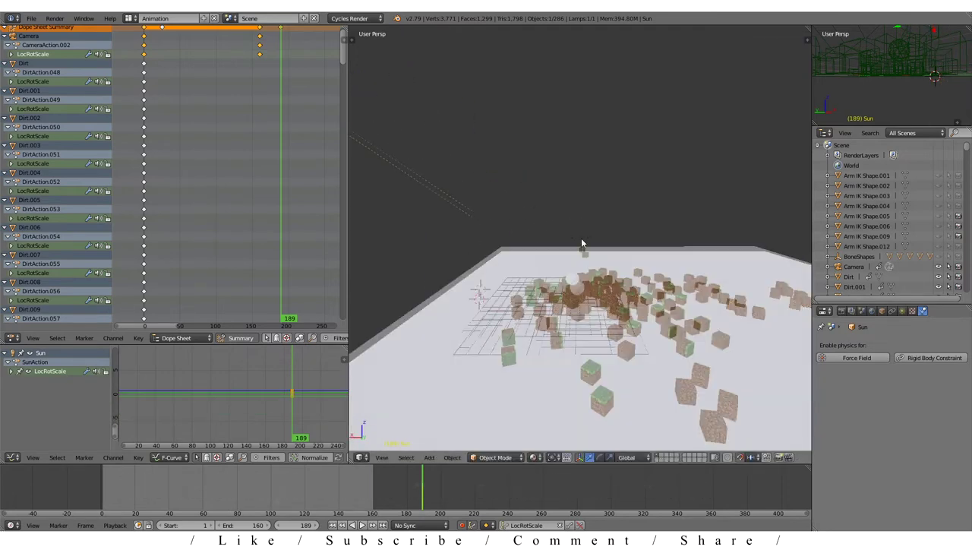
key(KP_0)
click(532, 457)
- Switch to Rendered shading and give the sun strength 4.300 with a warm cream colour
click(553, 384)
click(902, 311)
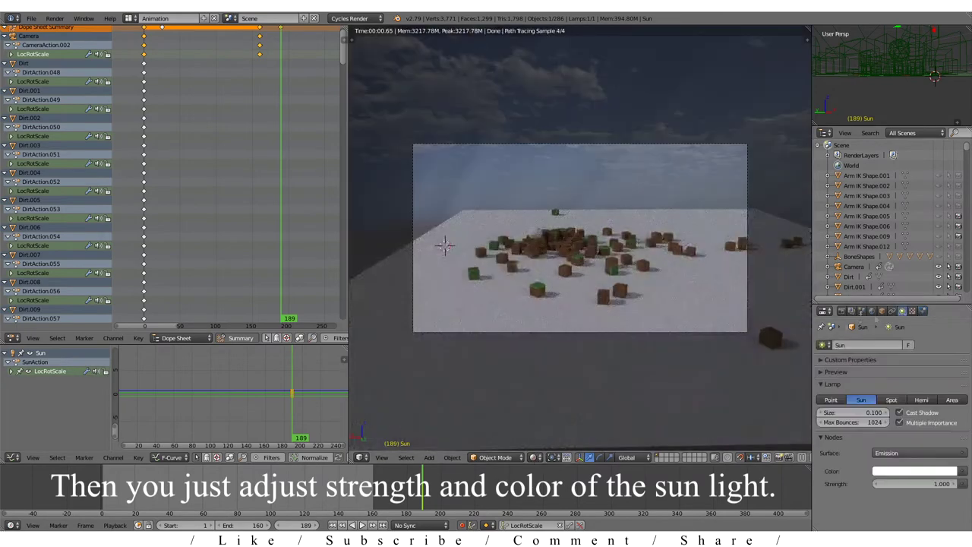
drag(912, 484, 936, 484)
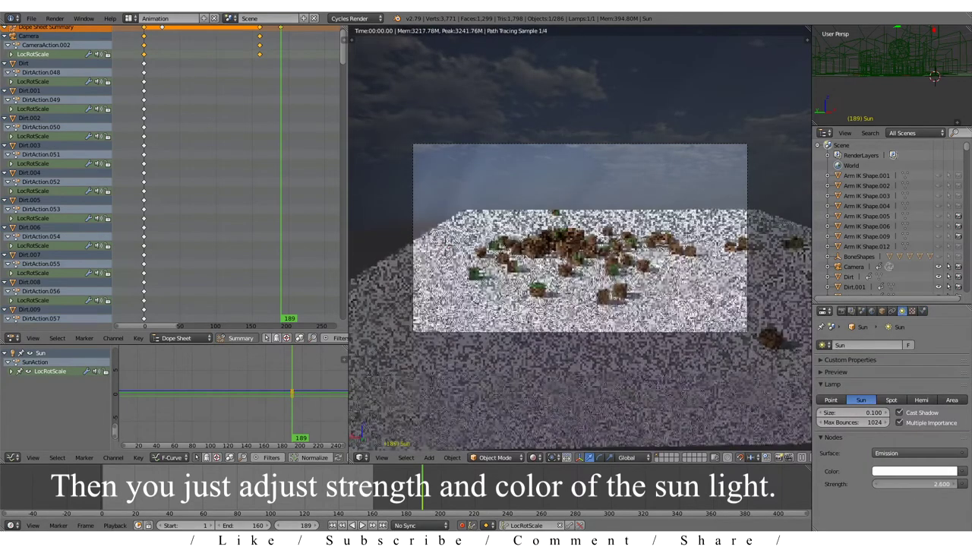
click(916, 471)
click(901, 390)
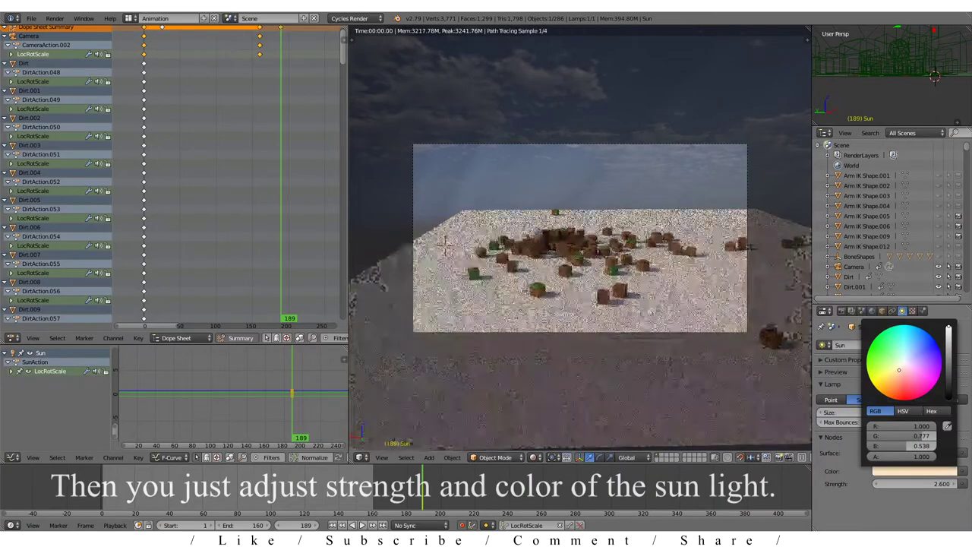
drag(896, 486, 922, 486)
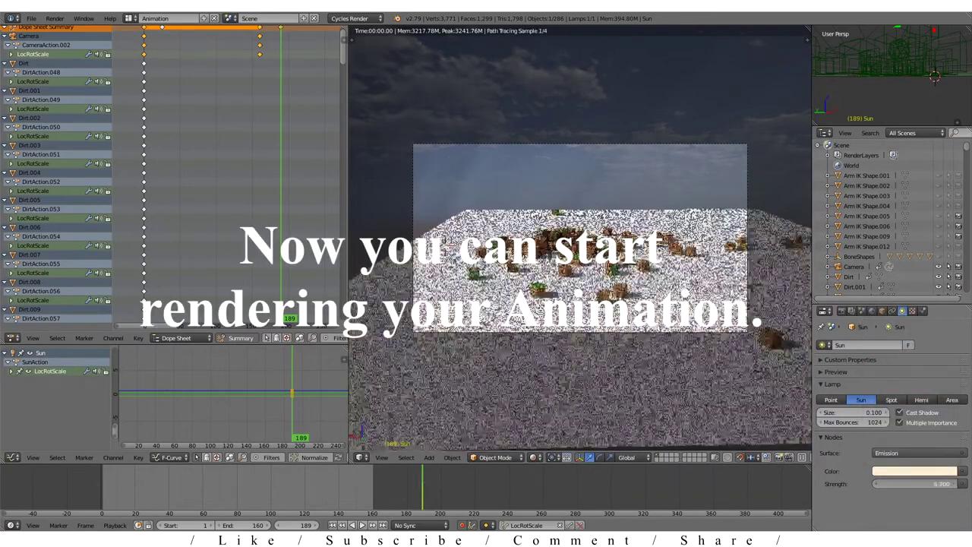
click(916, 471)
click(900, 368)
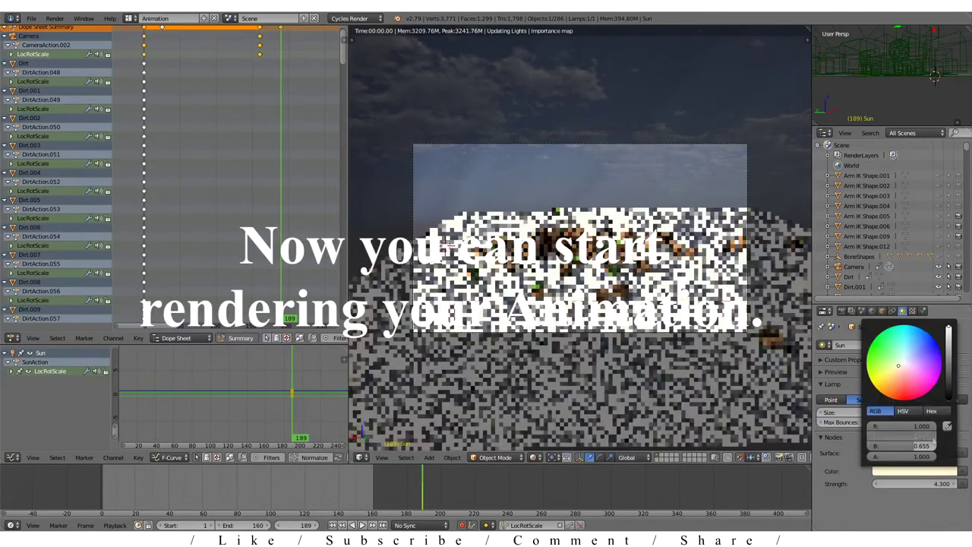